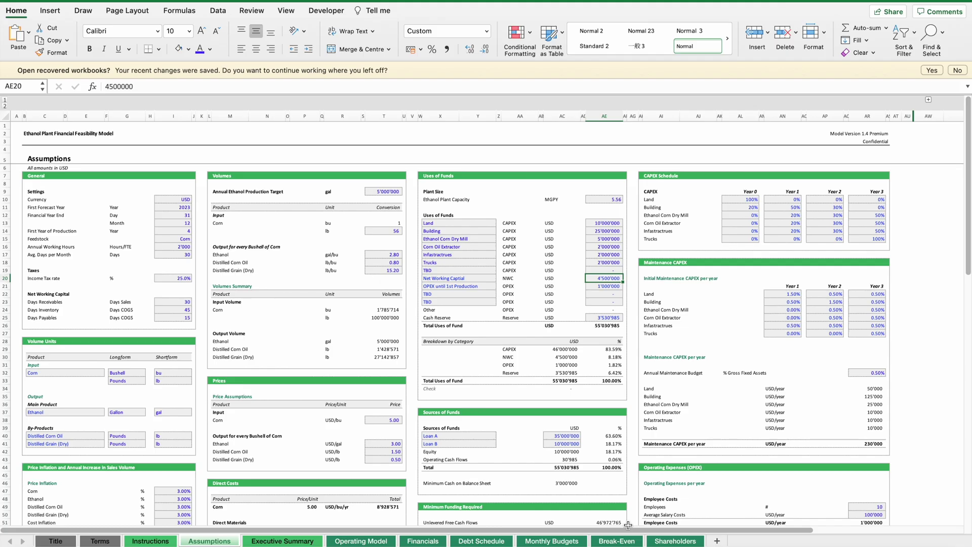
Step: Review the Uses of Funds heading, the Land item with its CAPEX category, and Building
click(422, 177)
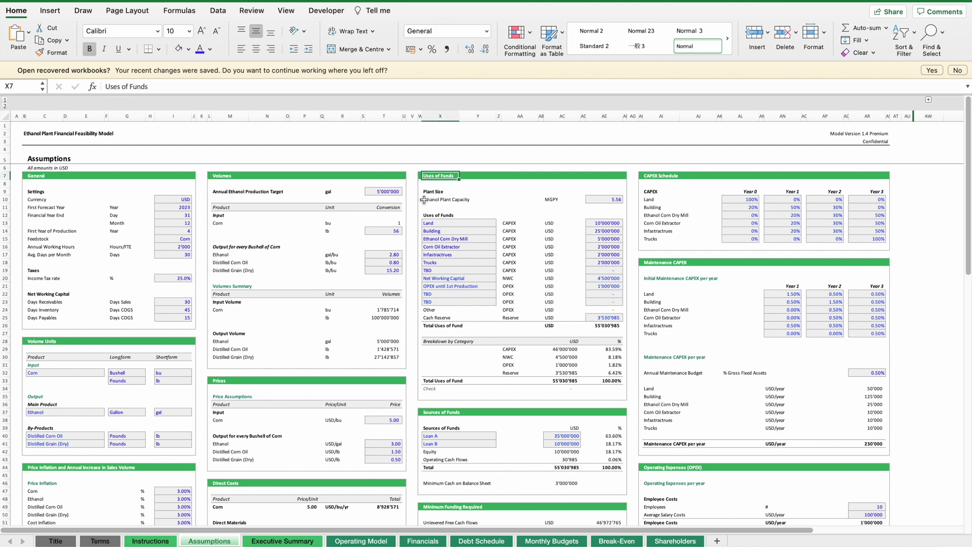
click(429, 223)
click(506, 225)
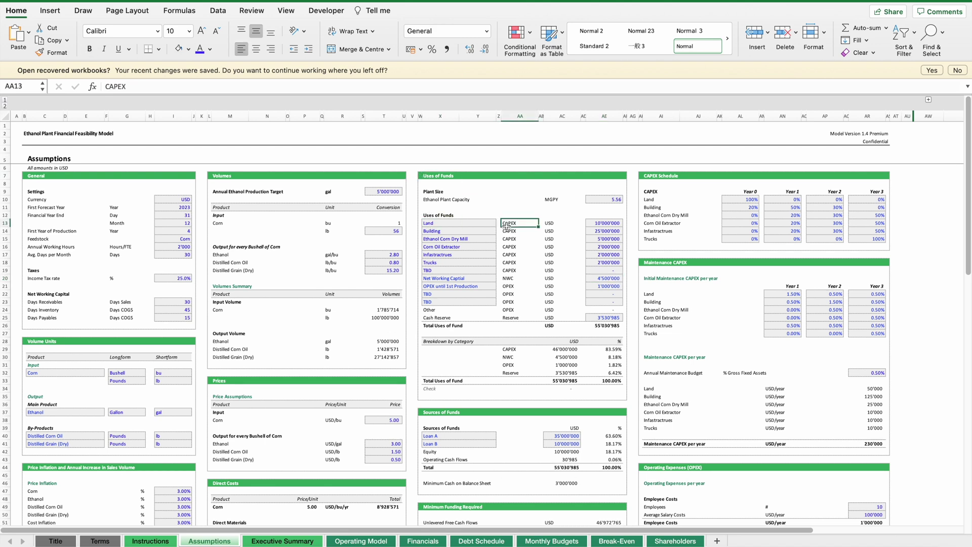
click(426, 230)
Step: Recheck Land and Building, inspect the net working capital line, then go to the Financials sheet
click(434, 221)
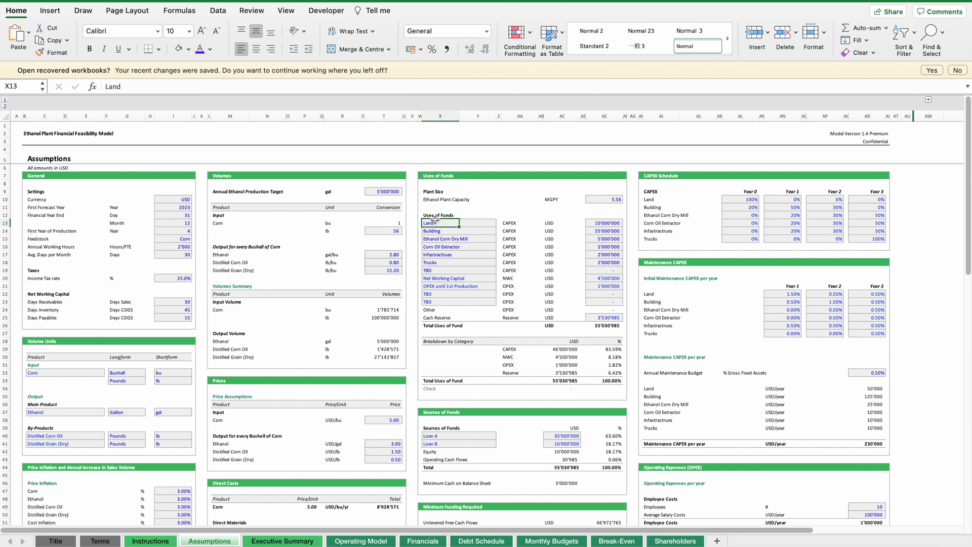
key(Down)
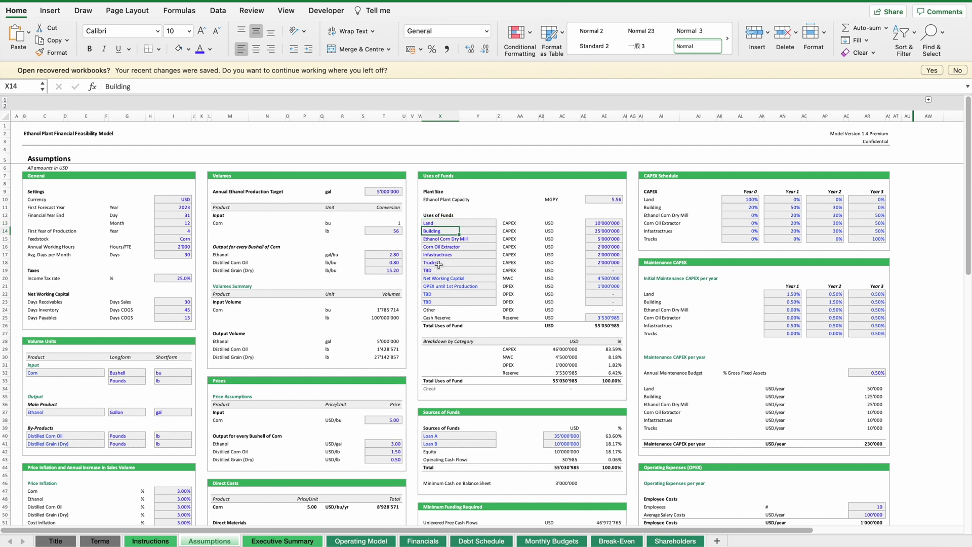
click(430, 278)
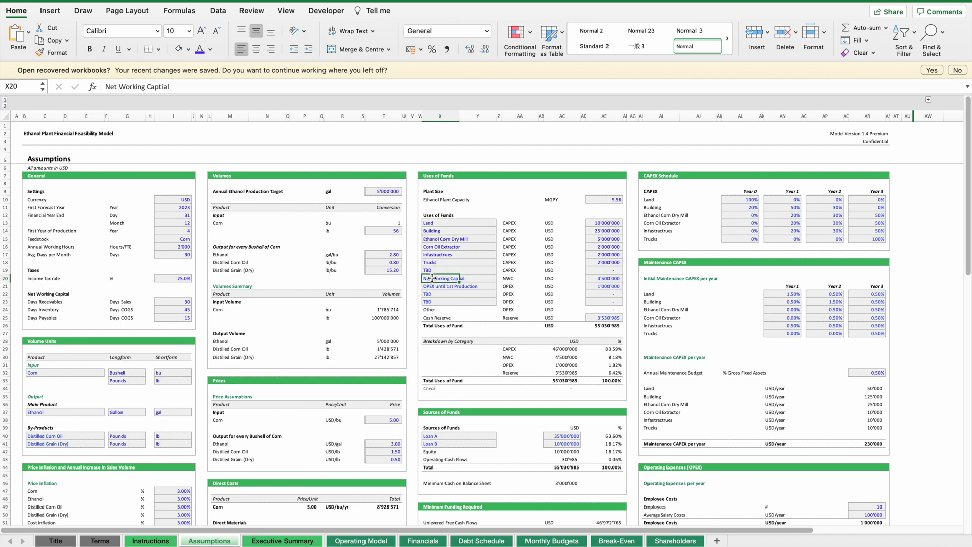
right_click(428, 542)
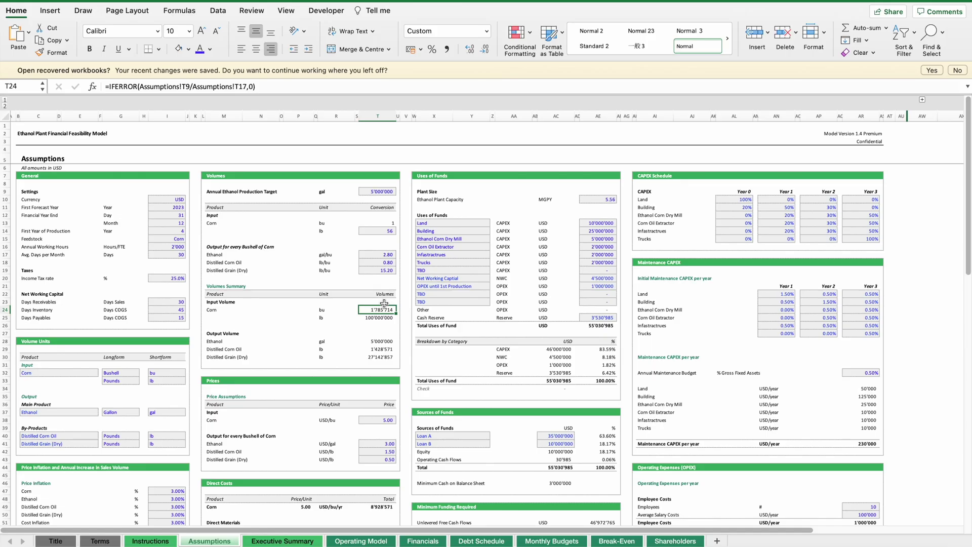
Step: Inspect the annual ethanol production target and trace the Corn label to the Volume Units table
click(371, 192)
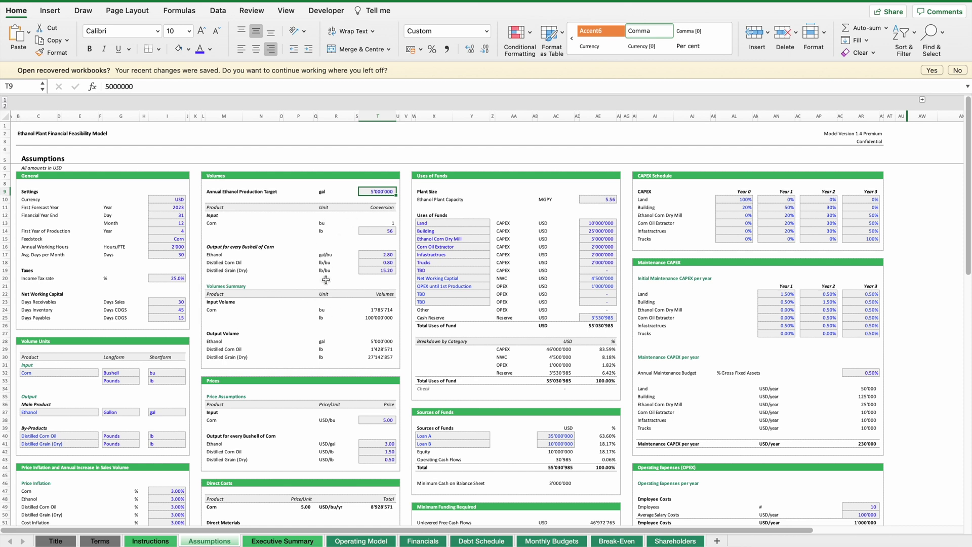
click(221, 226)
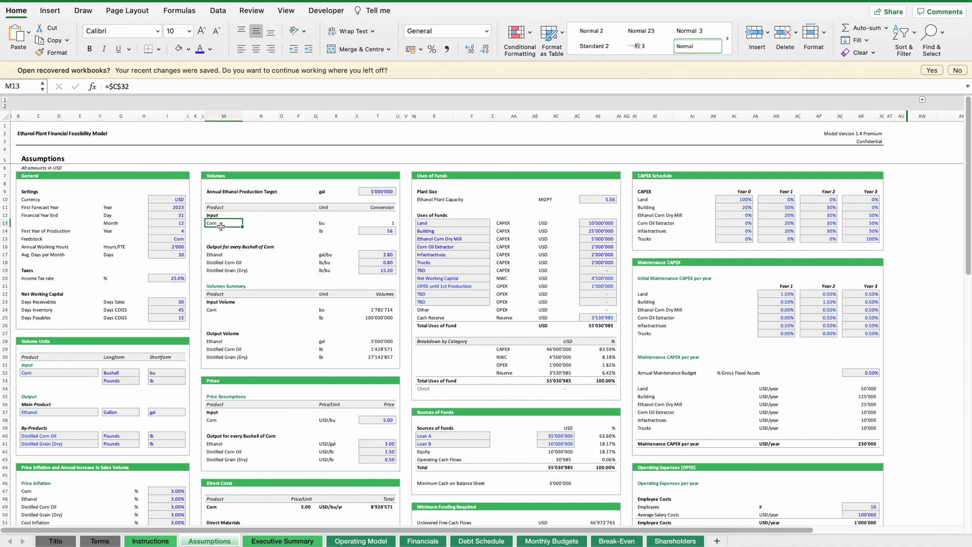
click(51, 373)
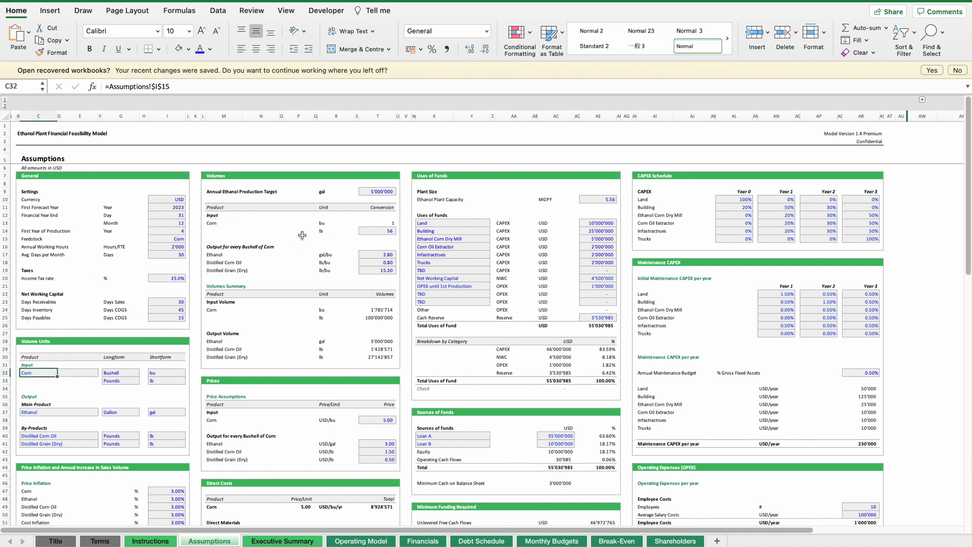
Step: Check the Ethanol output label, the corn volume in pounds, and the 5.00 USD/bu corn price
click(218, 252)
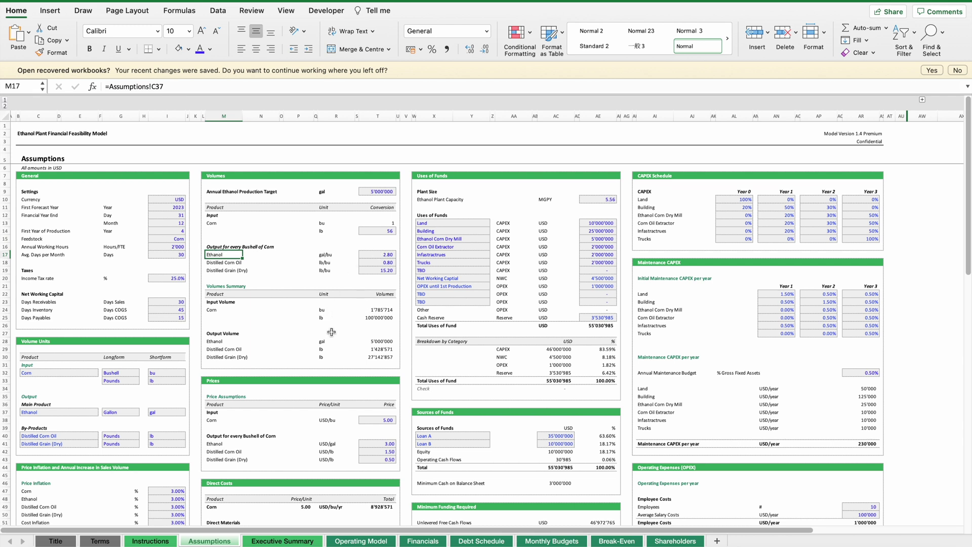
click(377, 317)
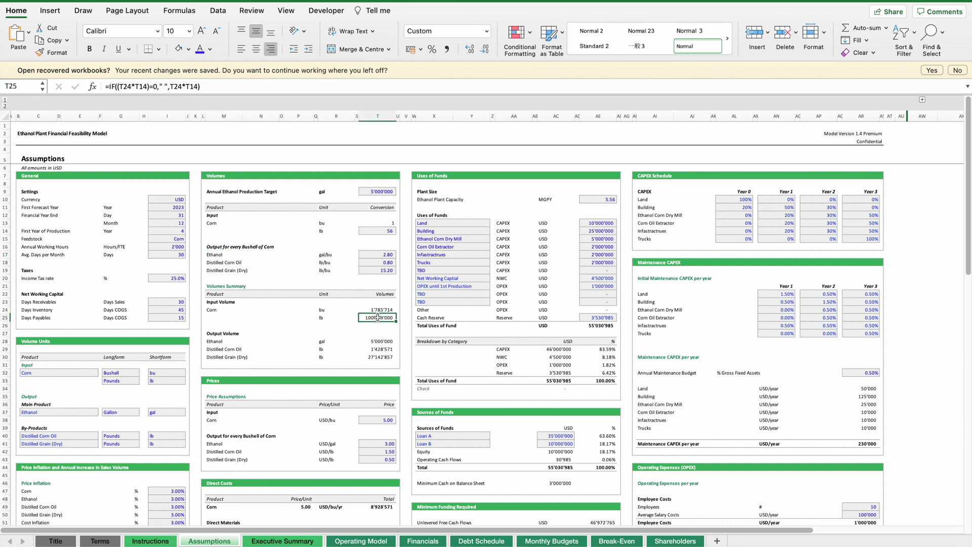
click(366, 419)
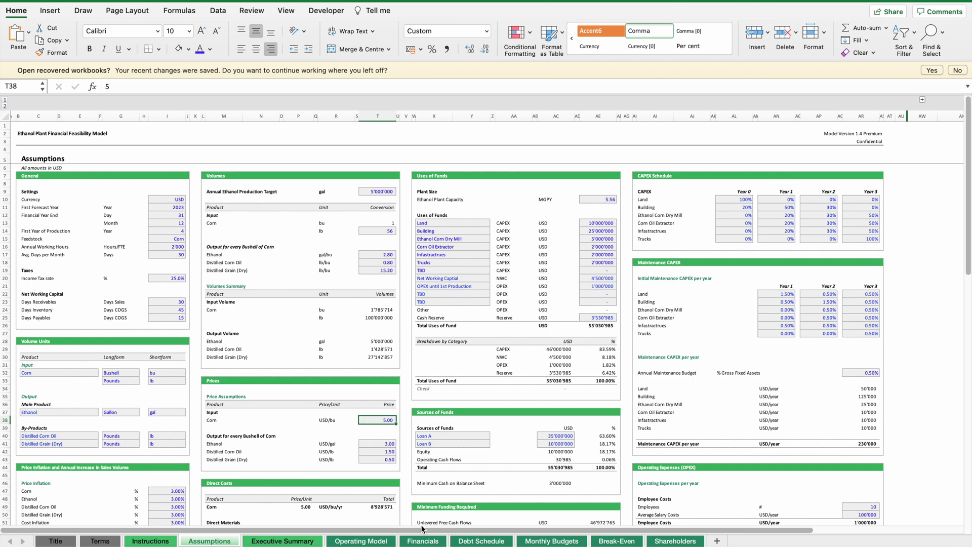
click(428, 542)
Step: Check the 2026 and 2027 revenue formulas on the Financials sheet, then return to Assumptions
scroll(382, 282, up, 20)
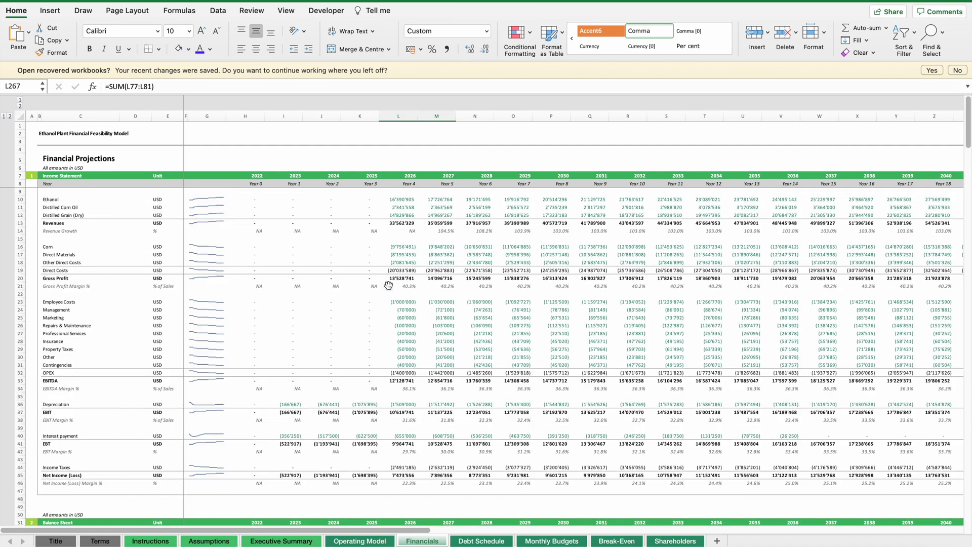
click(408, 224)
click(450, 221)
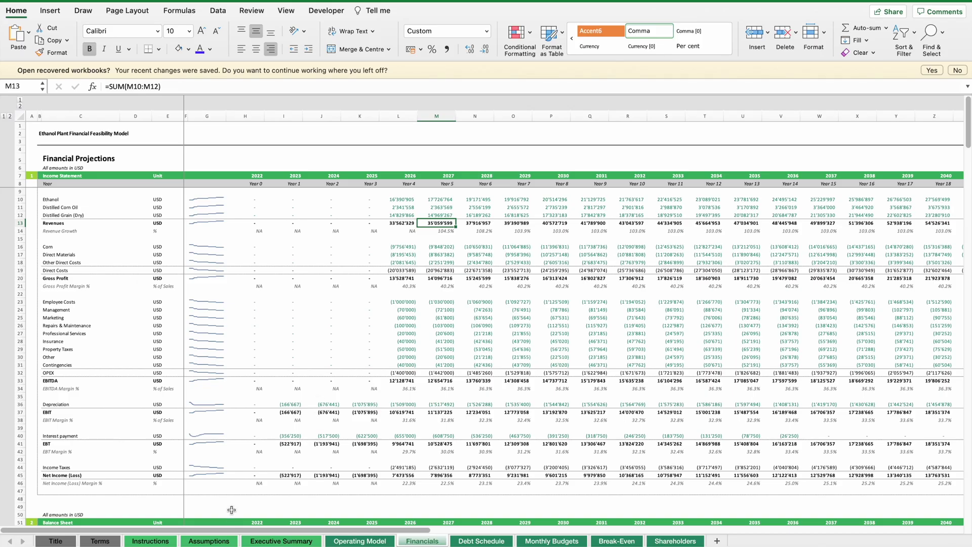
click(227, 541)
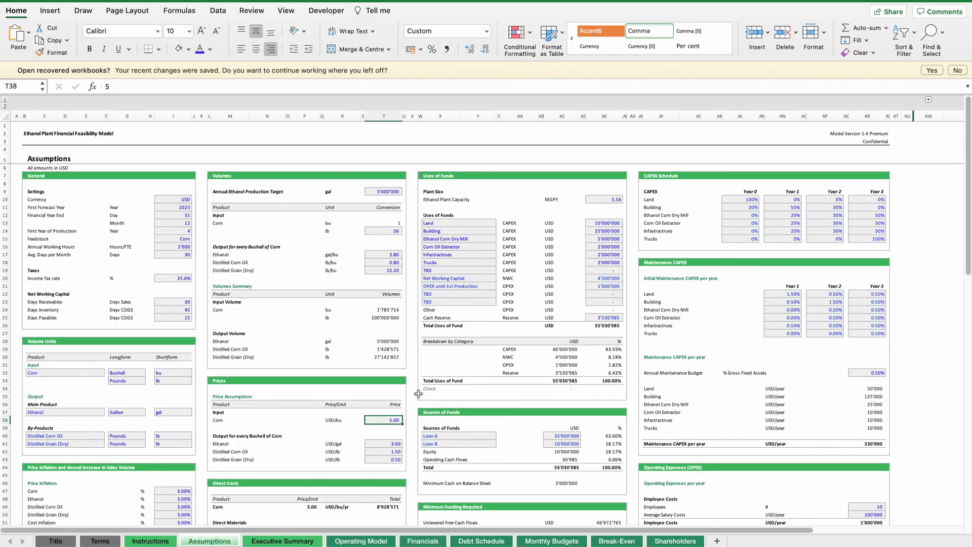
Step: Review the direct materials price inputs, the Enzymes and Chemicals line, and other operating expenses
scroll(418, 393, down, 10)
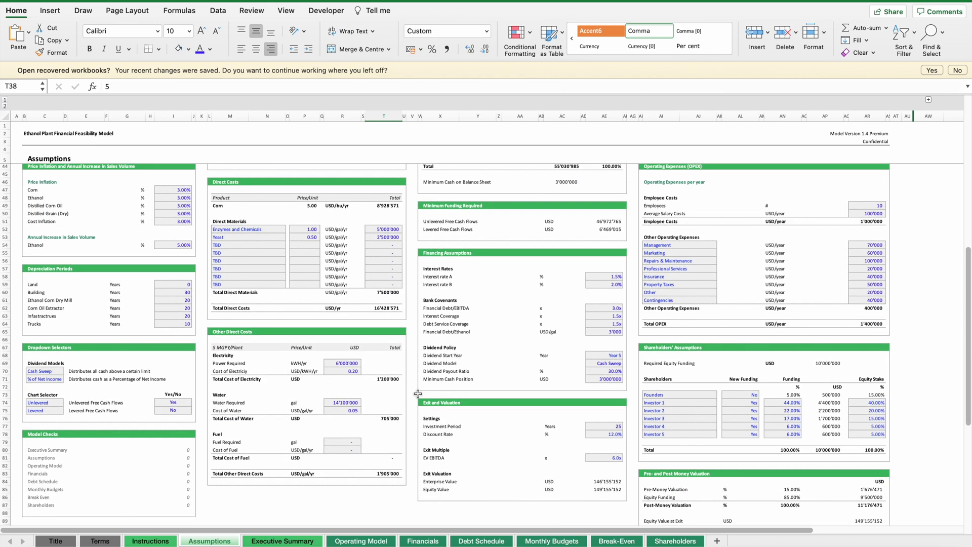
drag(418, 393, 306, 282)
click(281, 229)
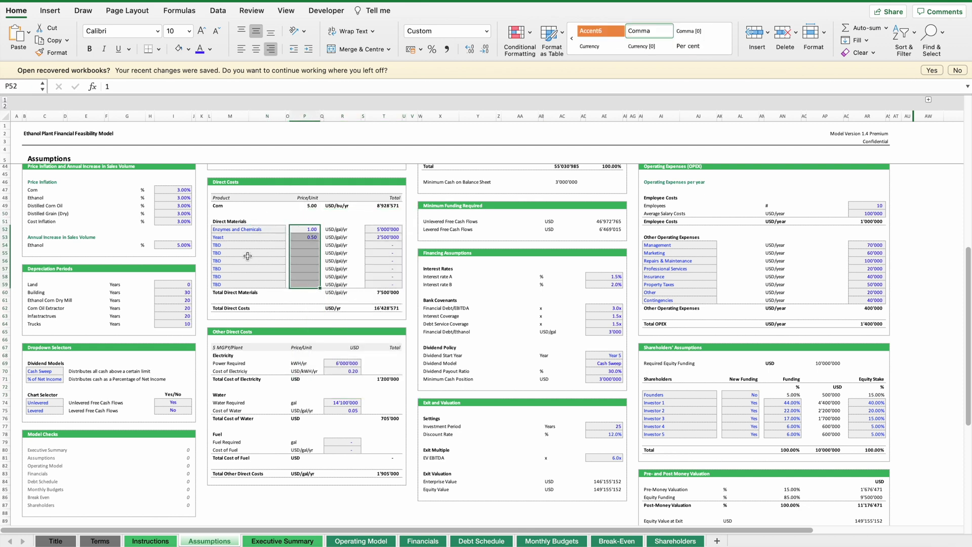
click(216, 229)
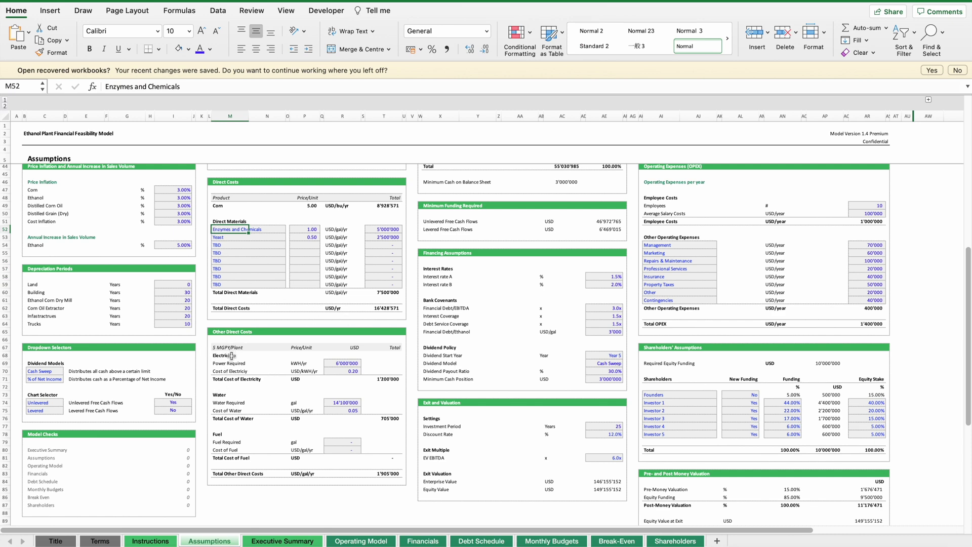
click(701, 256)
scroll(702, 256, up, 3)
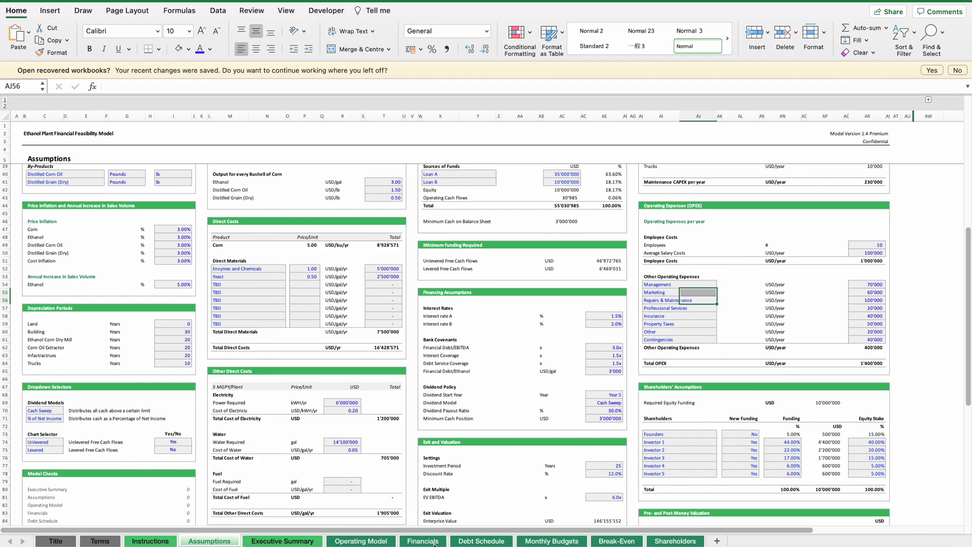
Step: Scroll the Financials sheet down to the Free Cash Flow Forecast and highlight its EBIT line
click(423, 541)
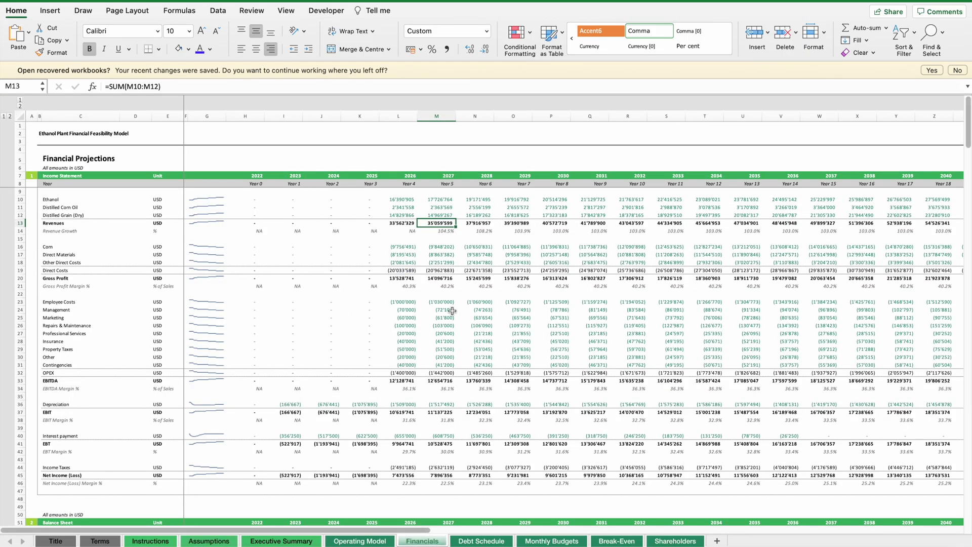
scroll(452, 310, down, 10)
scroll(452, 311, up, 10)
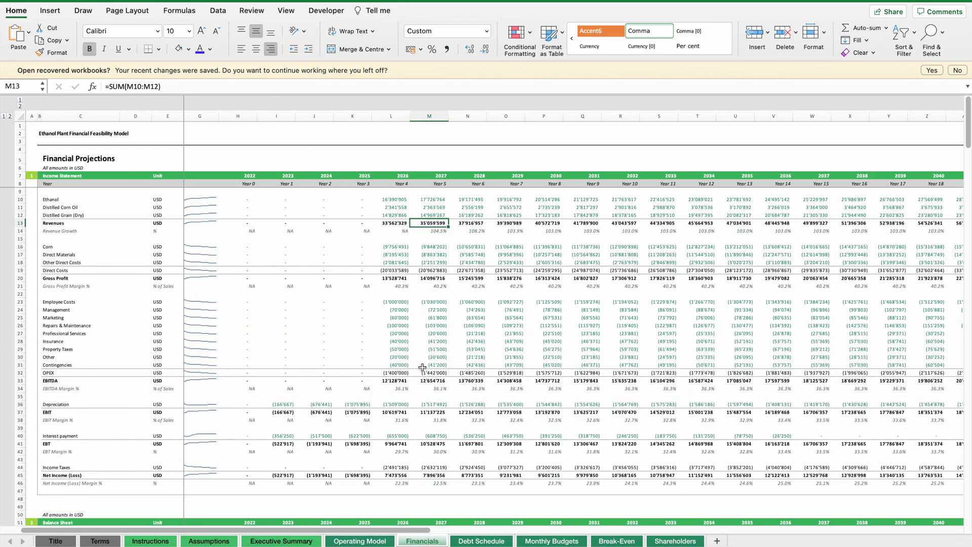
scroll(422, 367, down, 10)
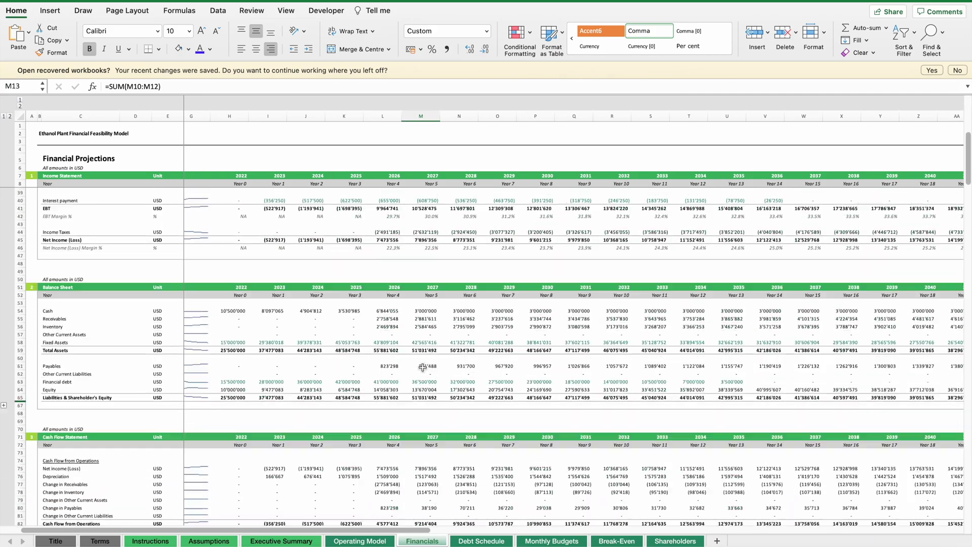
scroll(422, 367, down, 20)
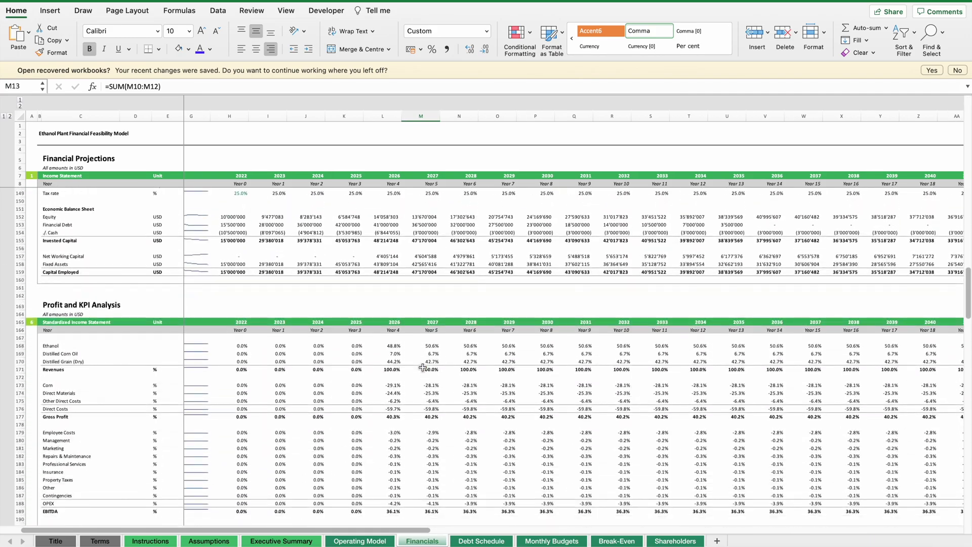
scroll(422, 367, down, 20)
scroll(422, 367, down, 6)
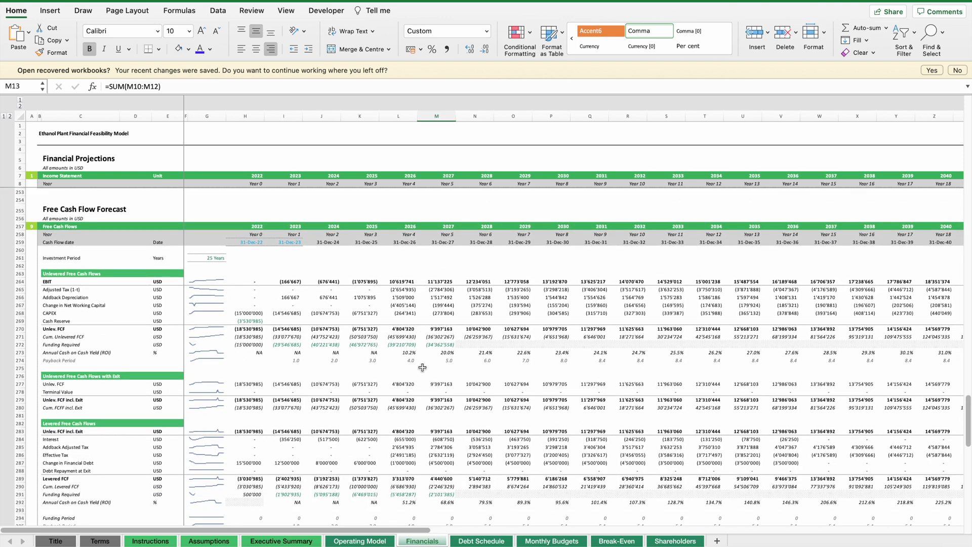
click(48, 281)
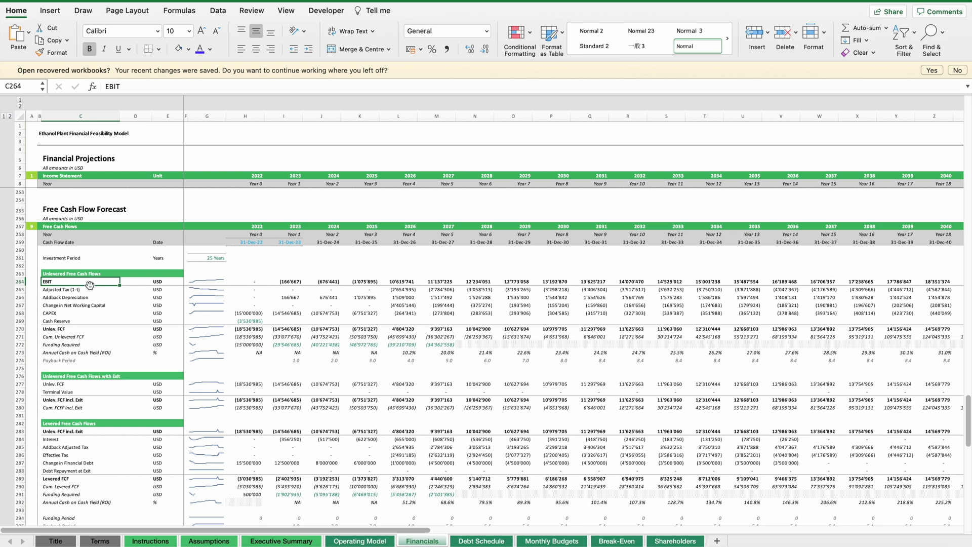
scroll(75, 286, up, 3)
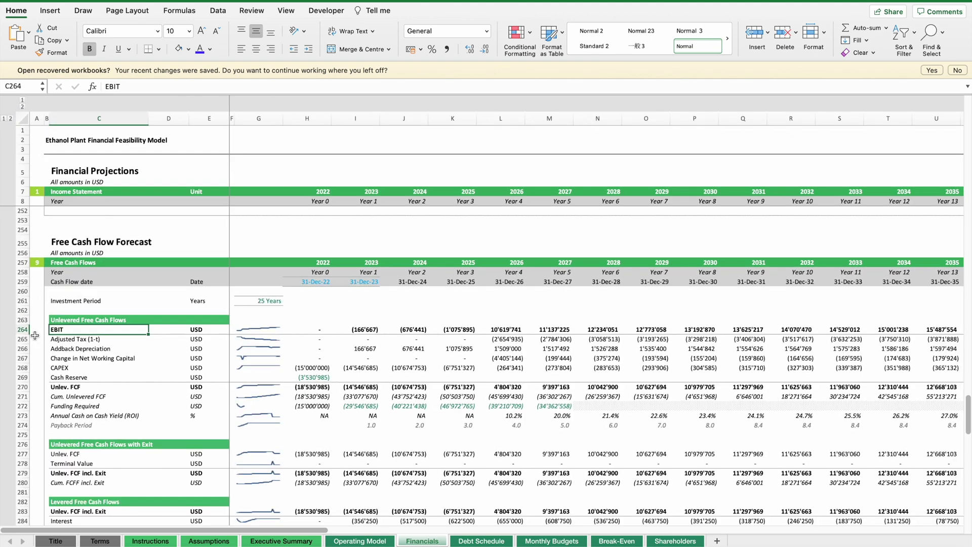
click(36, 339)
click(84, 339)
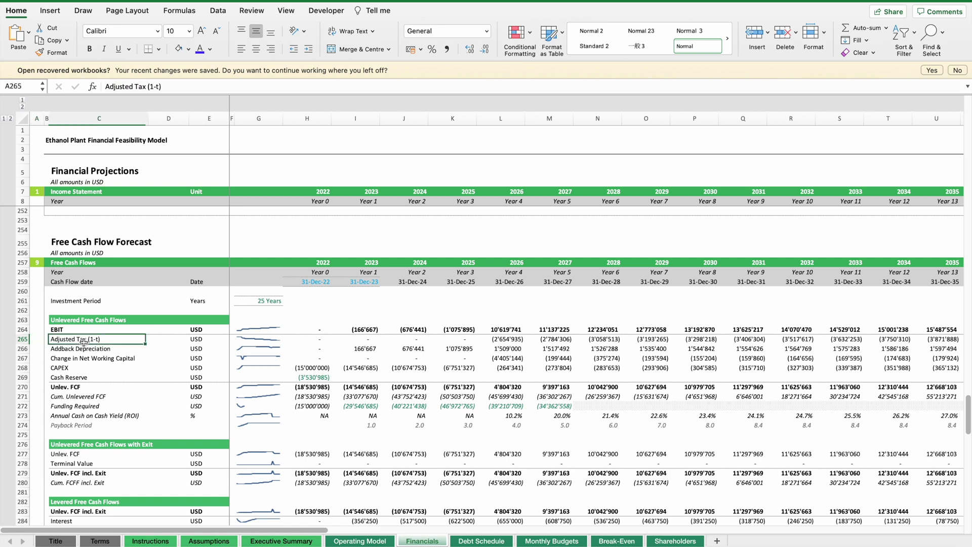
click(84, 361)
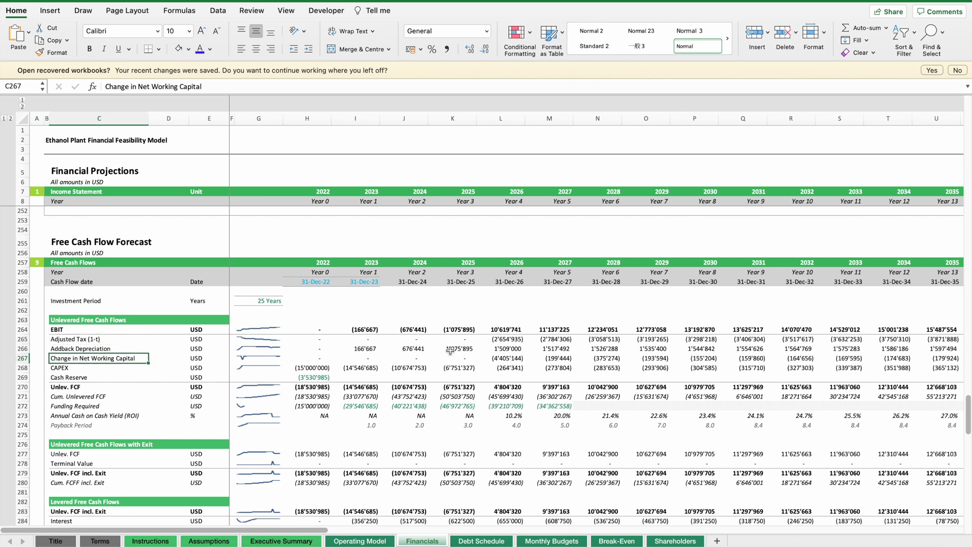
click(69, 378)
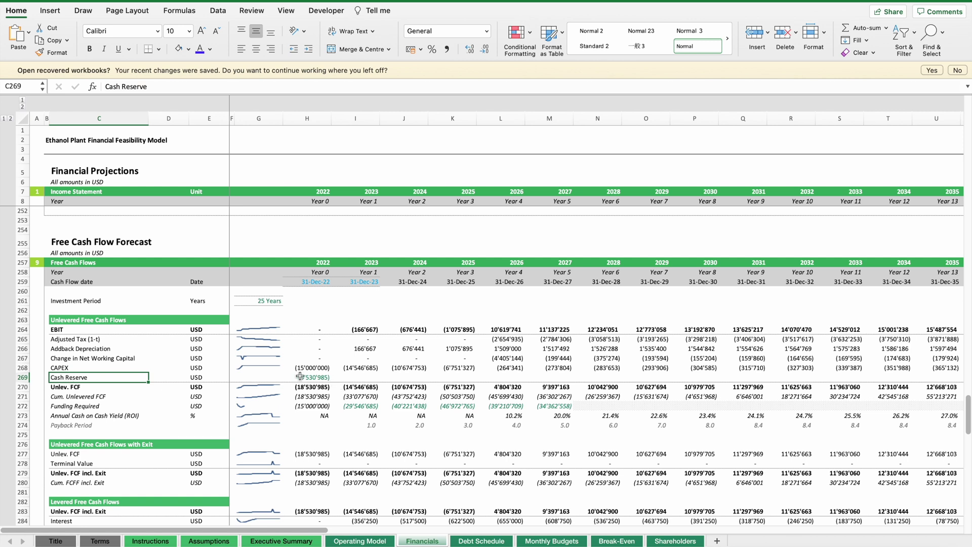
drag(71, 386, 512, 388)
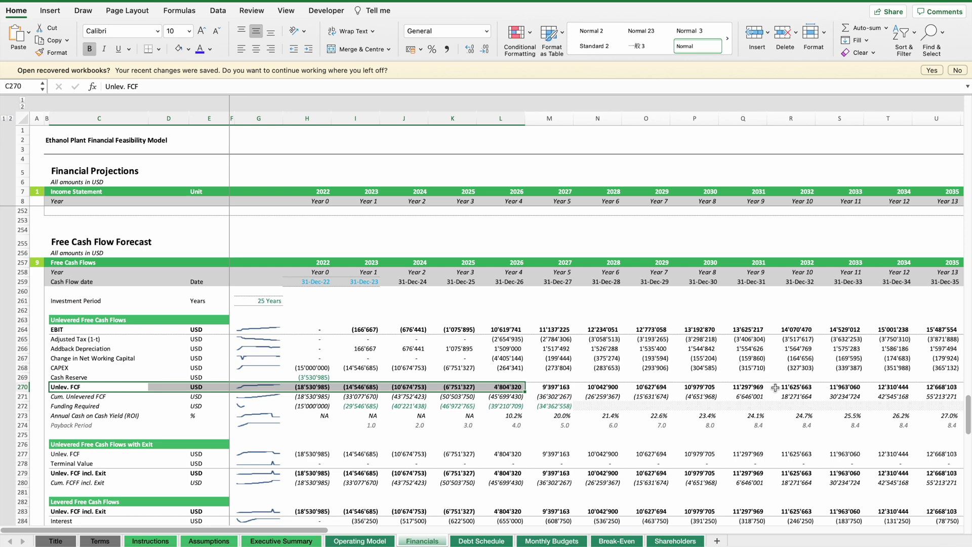
key(shift+Right)
key(shift+Right)
key(shift+Right)
key(shift+Right)
key(shift+Right)
key(shift+Right)
key(shift+Right)
key(shift+Right)
key(shift+Right)
key(shift+Right)
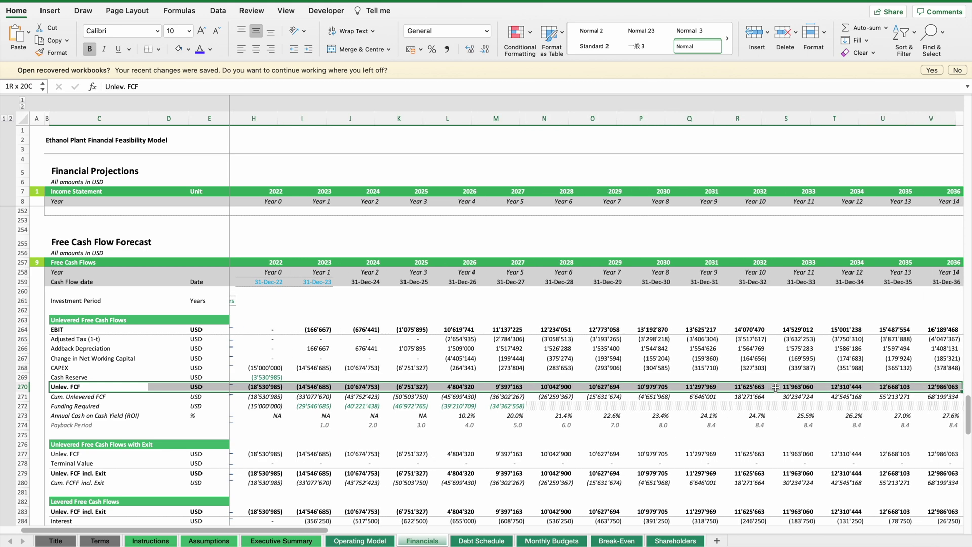
key(ctrl+shift+0)
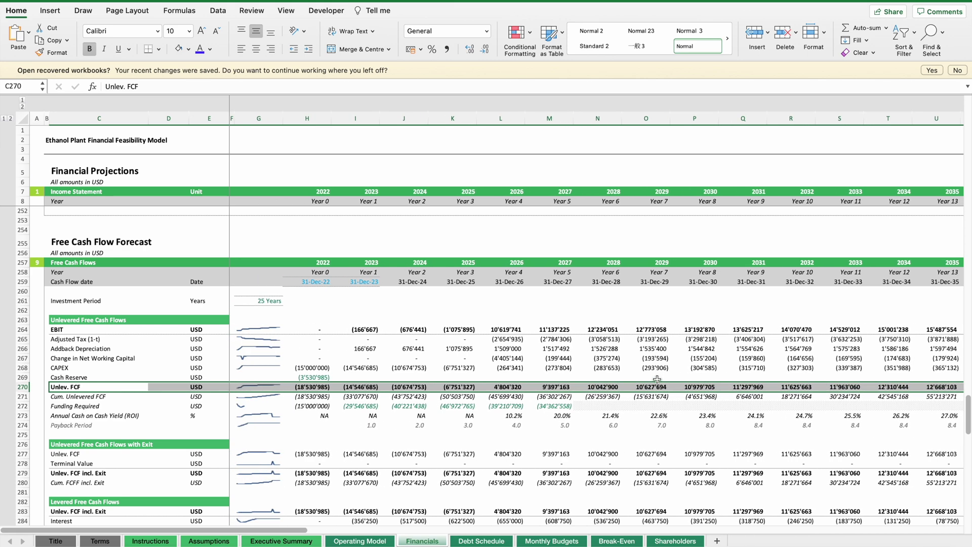
click(364, 407)
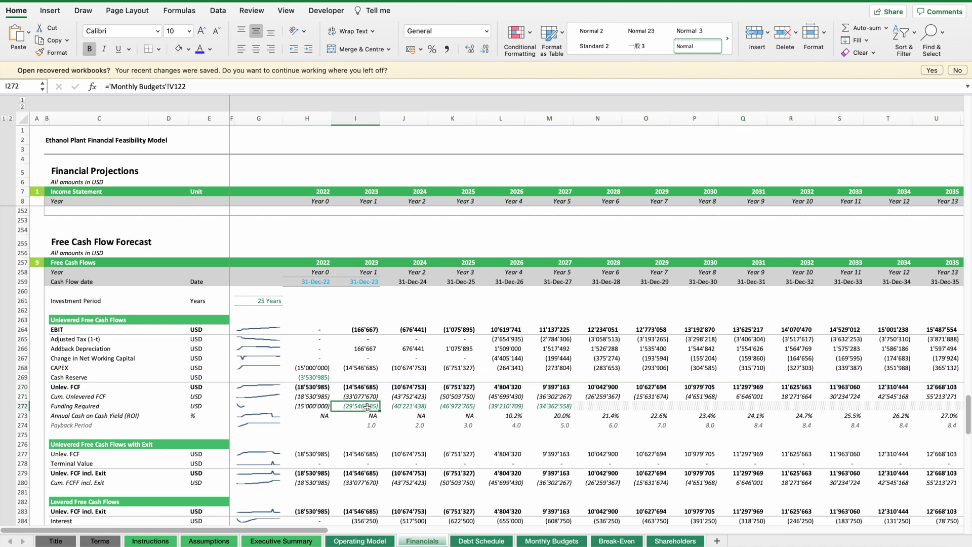
click(637, 394)
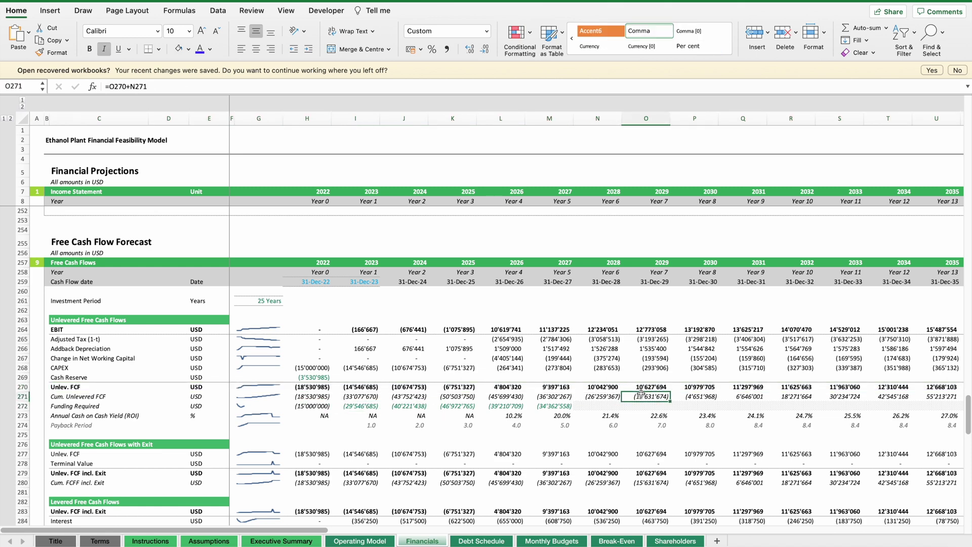
click(742, 396)
drag(695, 397, 739, 395)
click(739, 395)
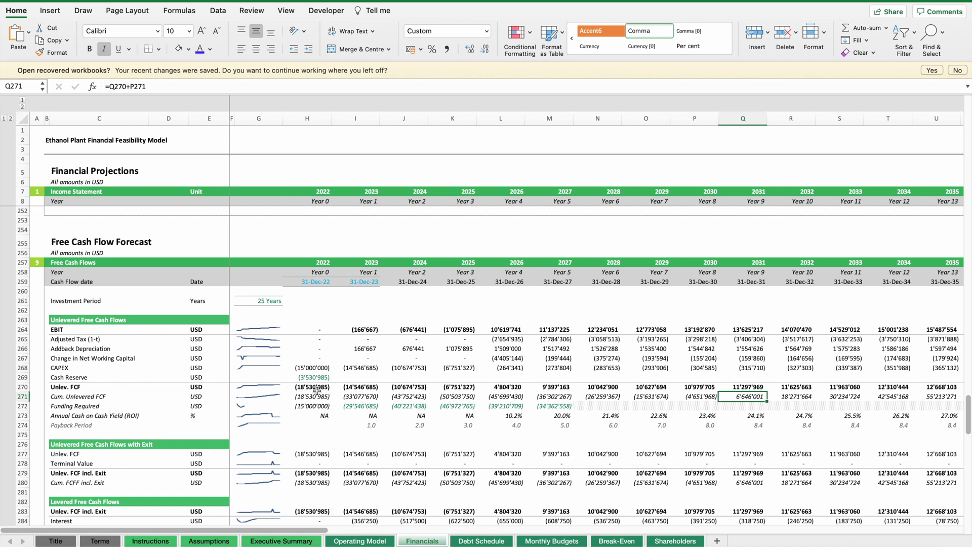
scroll(344, 397, down, 8)
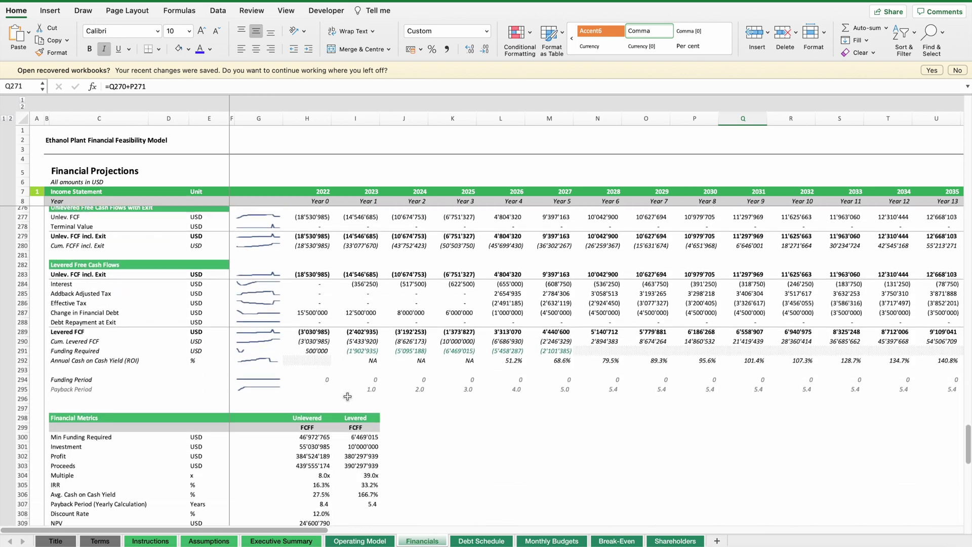
Step: Select the 16.3% unlevered IRR result and reveal its XIRR formula
scroll(348, 396, down, 1)
drag(320, 459, 317, 451)
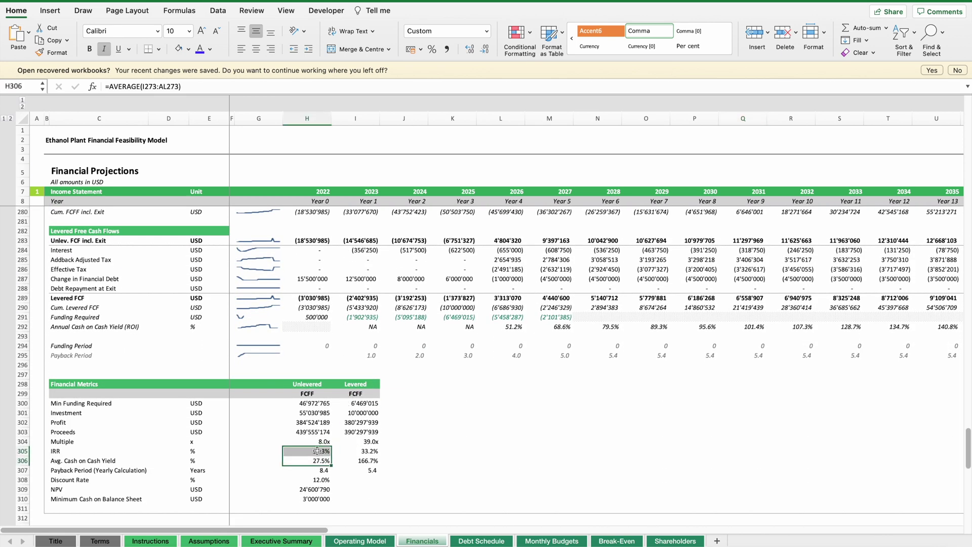
click(317, 450)
click(209, 86)
scroll(493, 379, up, 6)
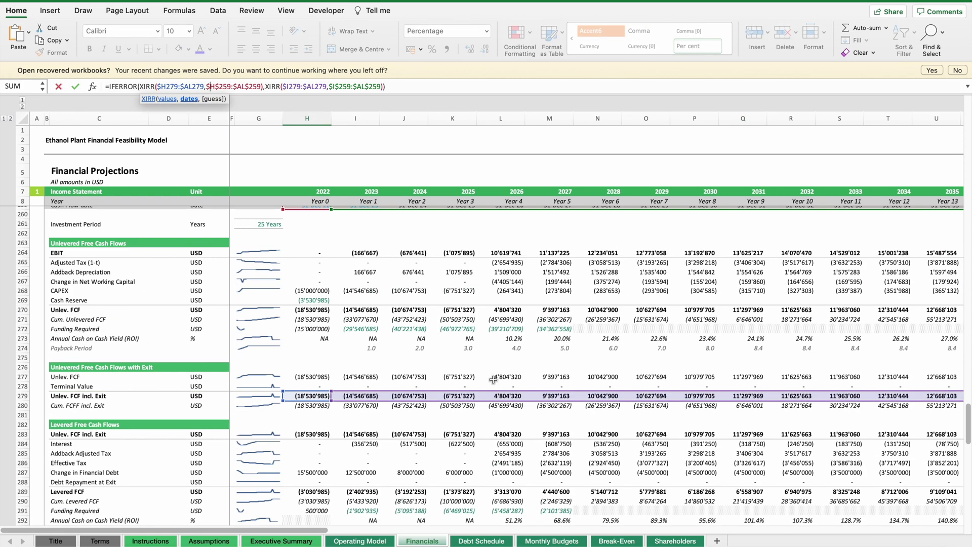
scroll(493, 379, up, 1)
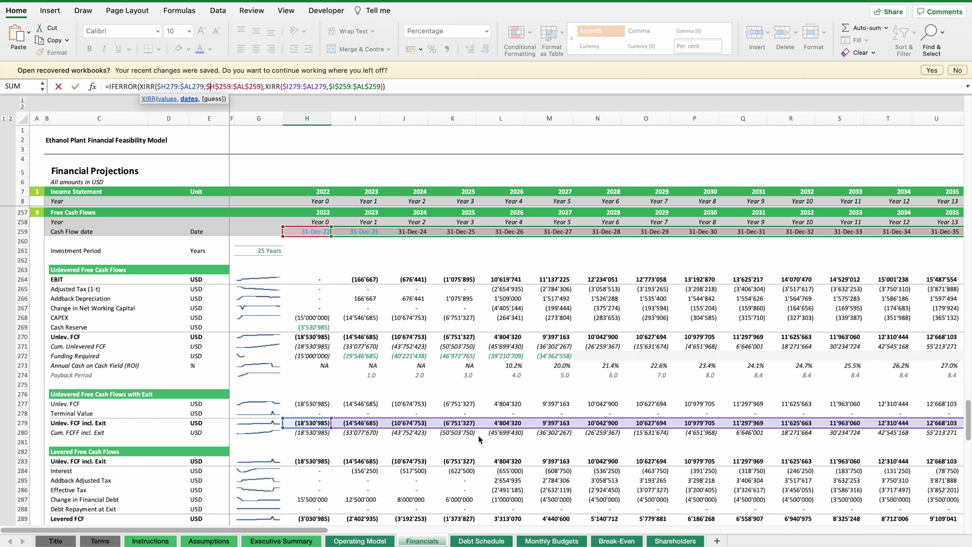